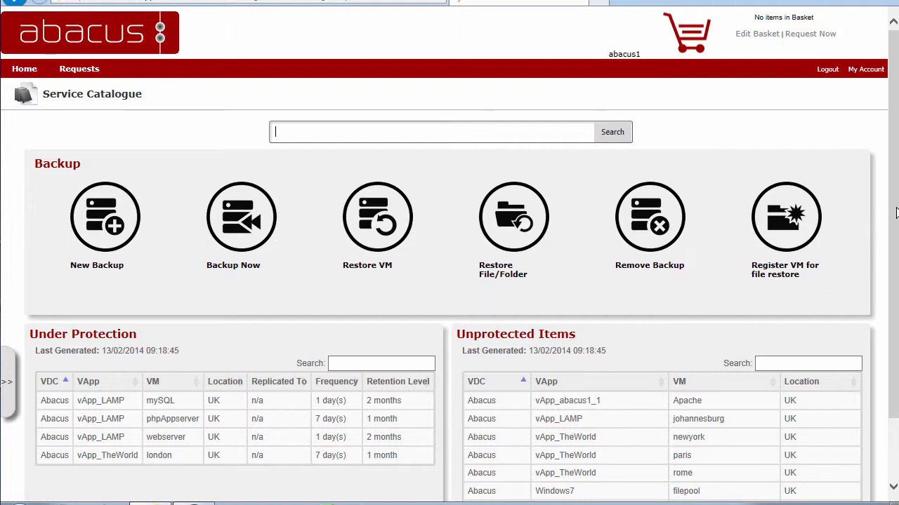
# - Start a New Backup request from the service catalogue and set its location to UK
pyautogui.moveTo(894, 212); pyautogui.dragTo(890, 271)
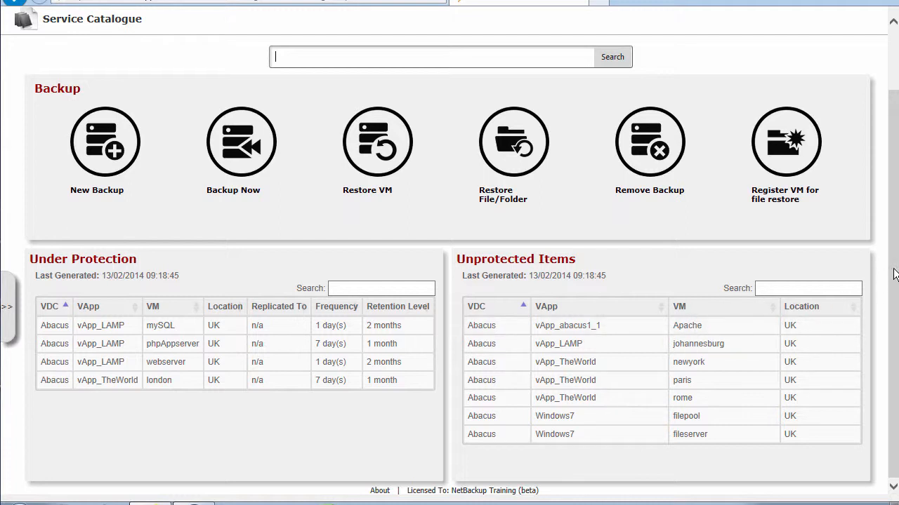
pyautogui.moveTo(895, 277); pyautogui.dragTo(895, 214)
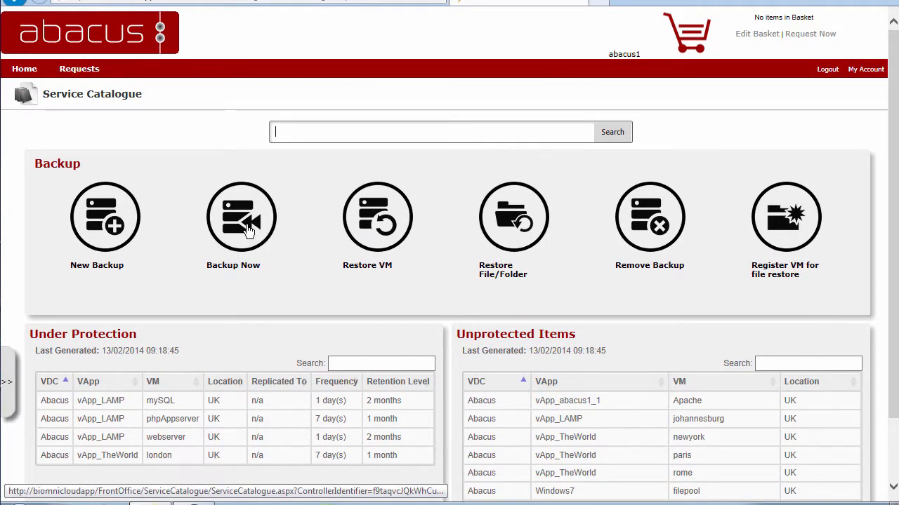
pyautogui.click(103, 226)
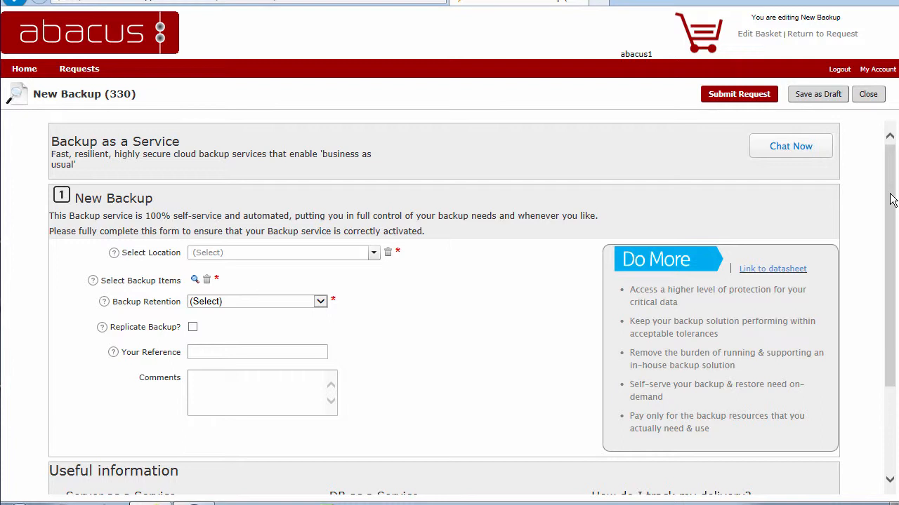
pyautogui.moveTo(890, 200)
pyautogui.mouseDown()
pyautogui.moveTo(890, 266)
pyautogui.moveTo(893, 192)
pyautogui.mouseUp()
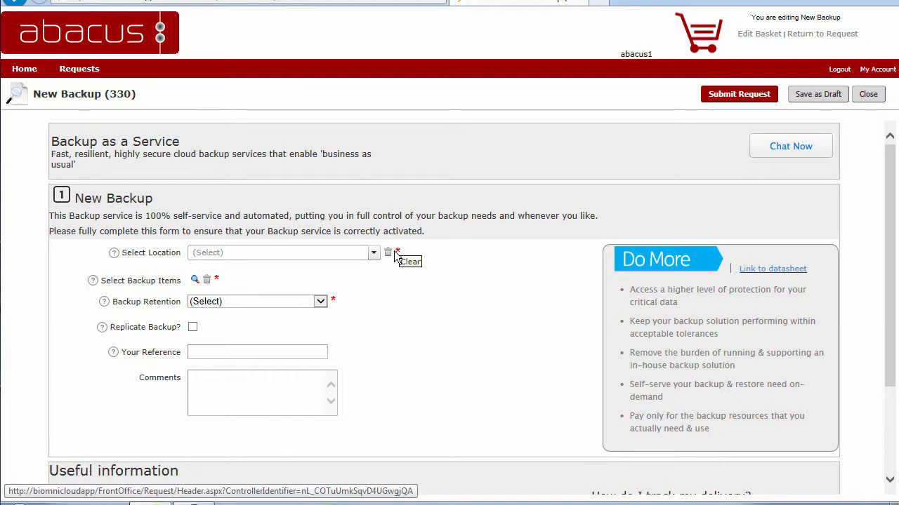
pyautogui.click(373, 254)
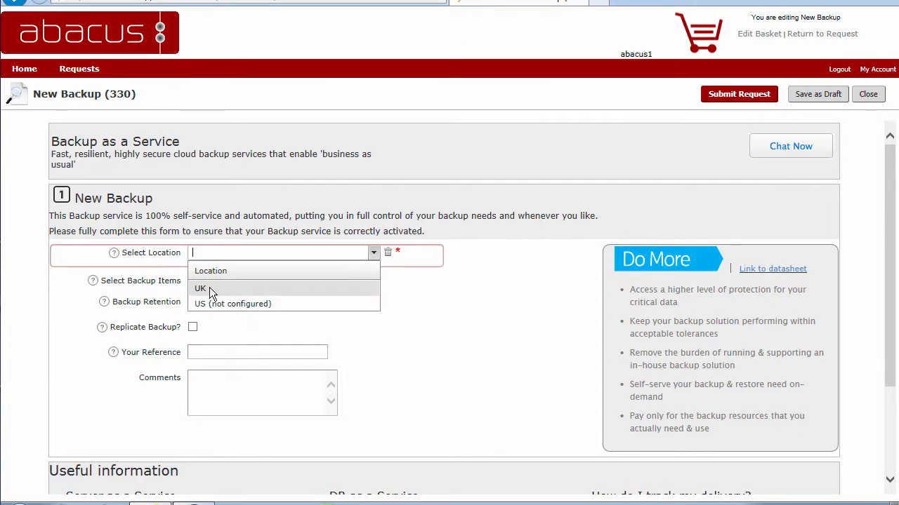
pyautogui.click(208, 288)
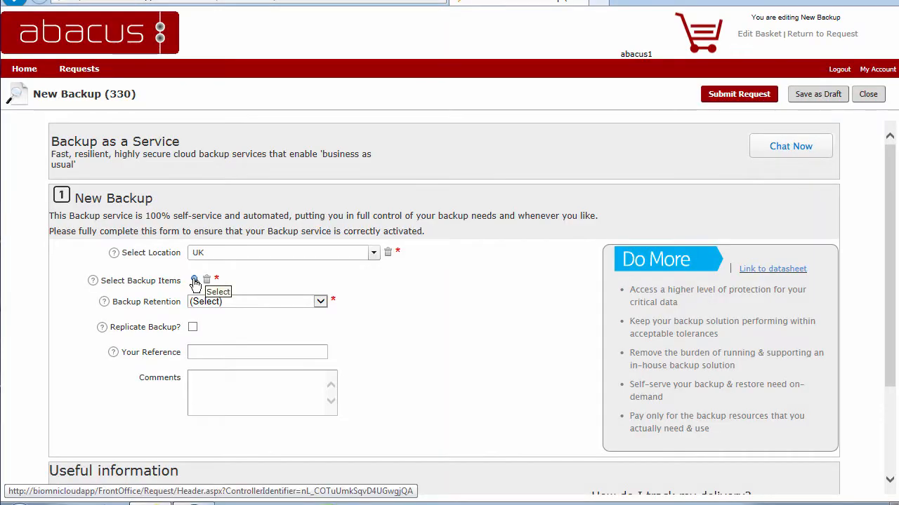
# - Select the Apache VM under vApp_abacus1_1 in the Abacus VDC as the backup item
pyautogui.click(195, 282)
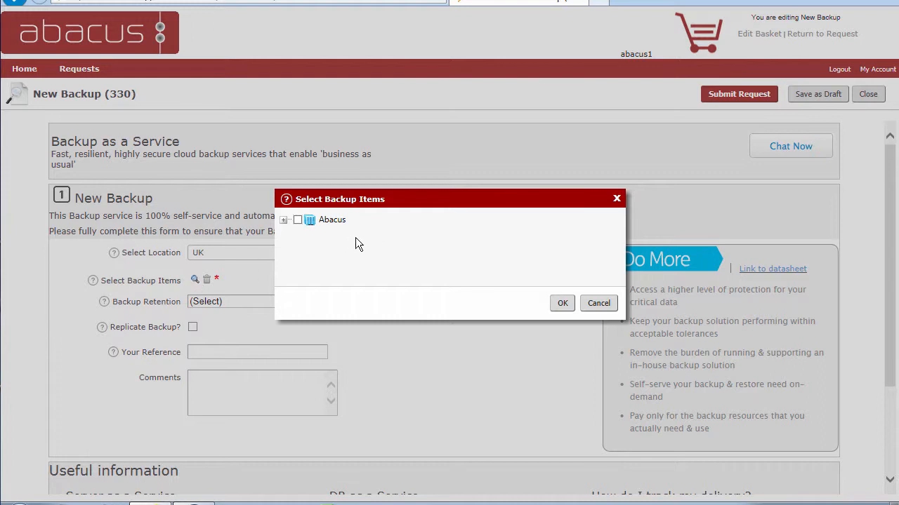
pyautogui.click(285, 220)
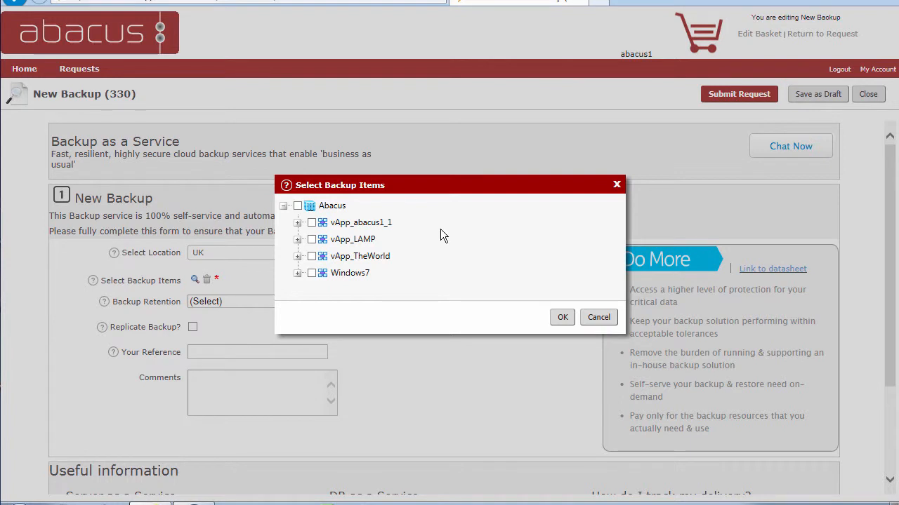
pyautogui.click(298, 223)
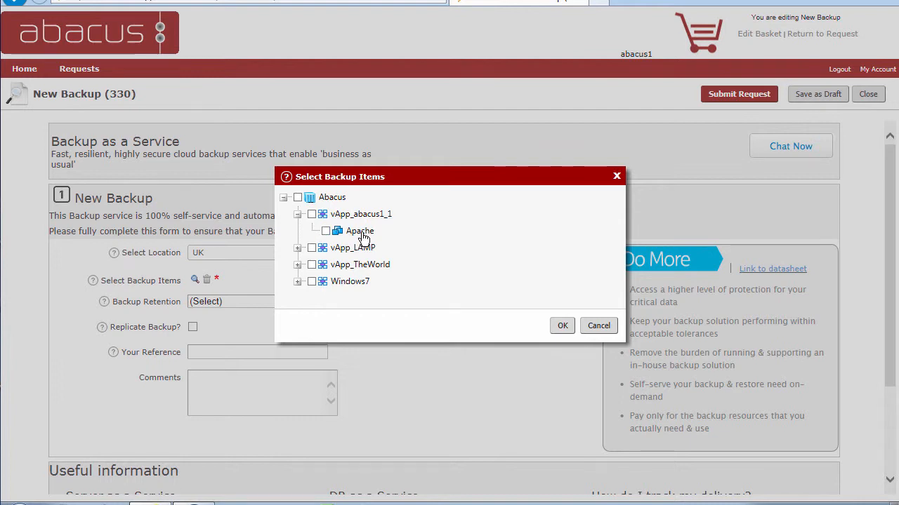
pyautogui.click(298, 249)
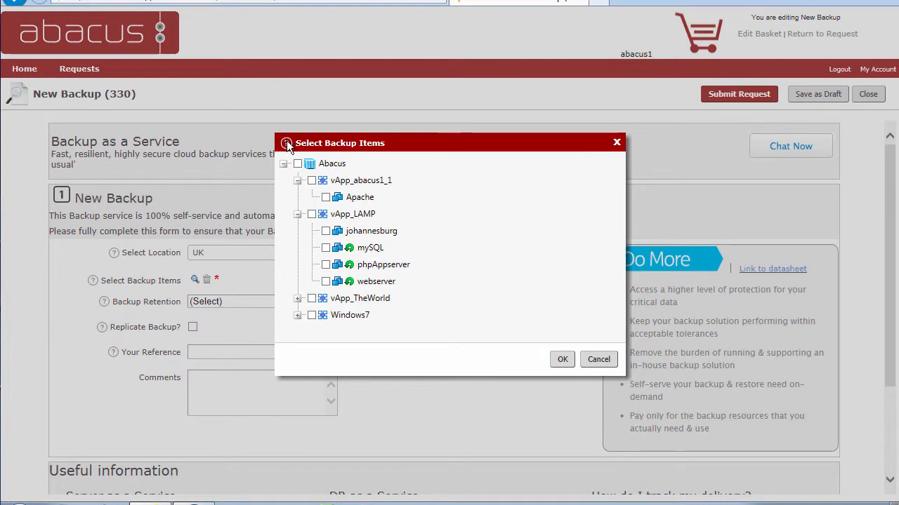
pyautogui.moveTo(287, 145)
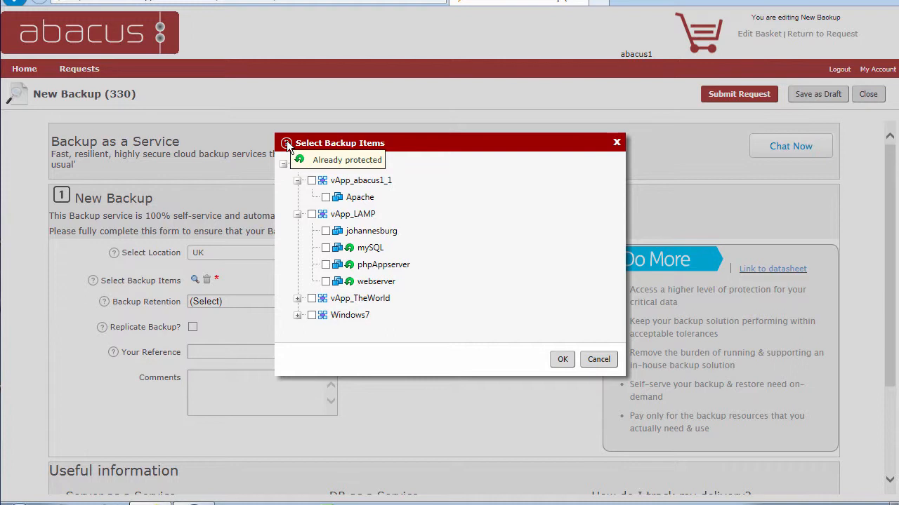
pyautogui.click(325, 197)
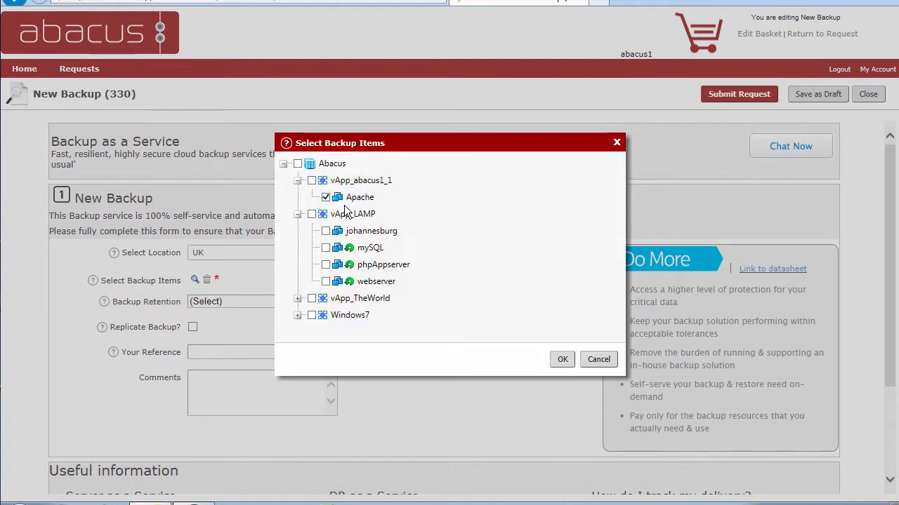
pyautogui.click(562, 361)
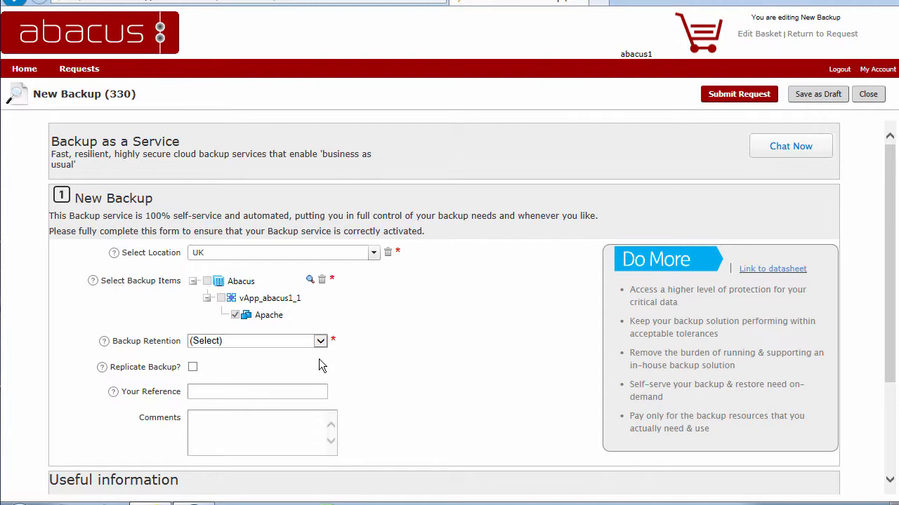
# - Set the backup retention to 1 Month and enter Test345 as the request's reference
pyautogui.click(320, 341)
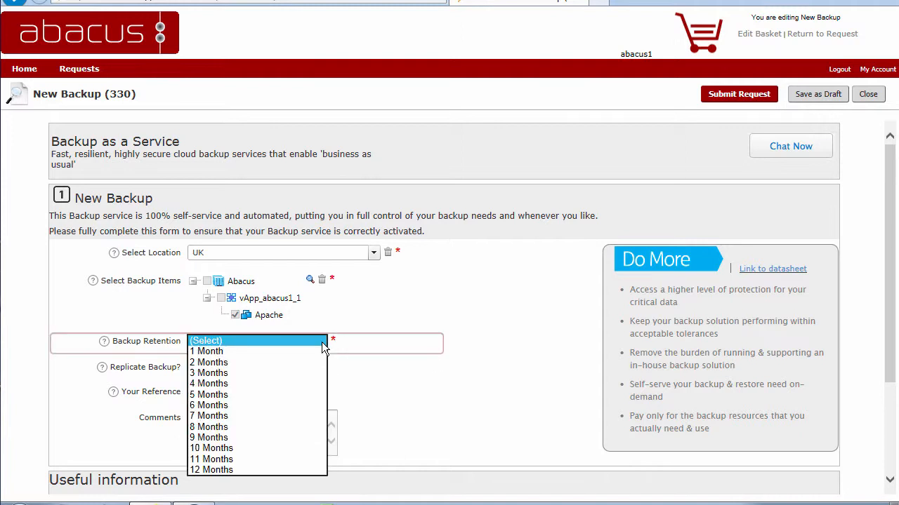
pyautogui.click(236, 352)
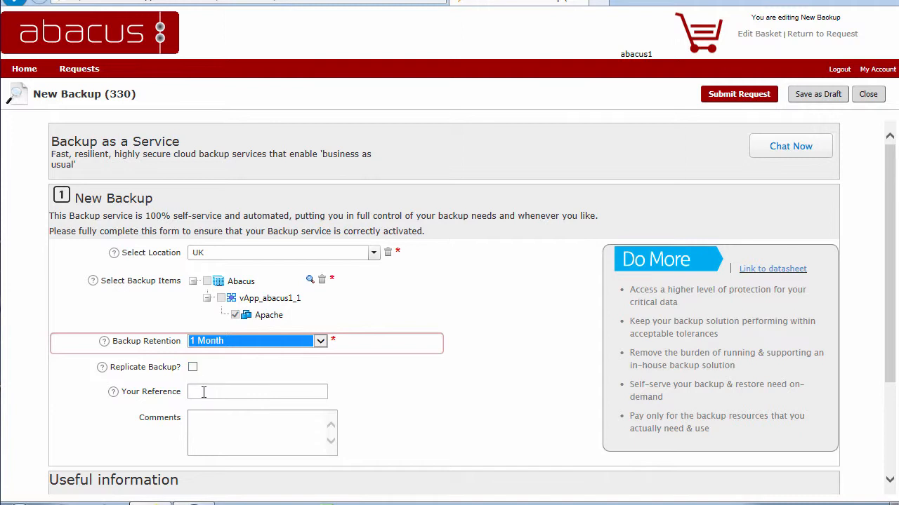
pyautogui.click(204, 393)
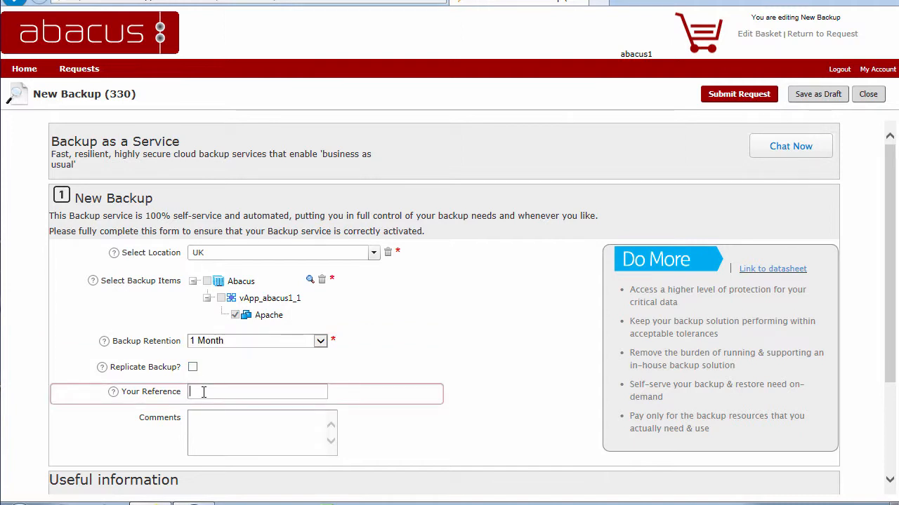
pyautogui.write('Test')
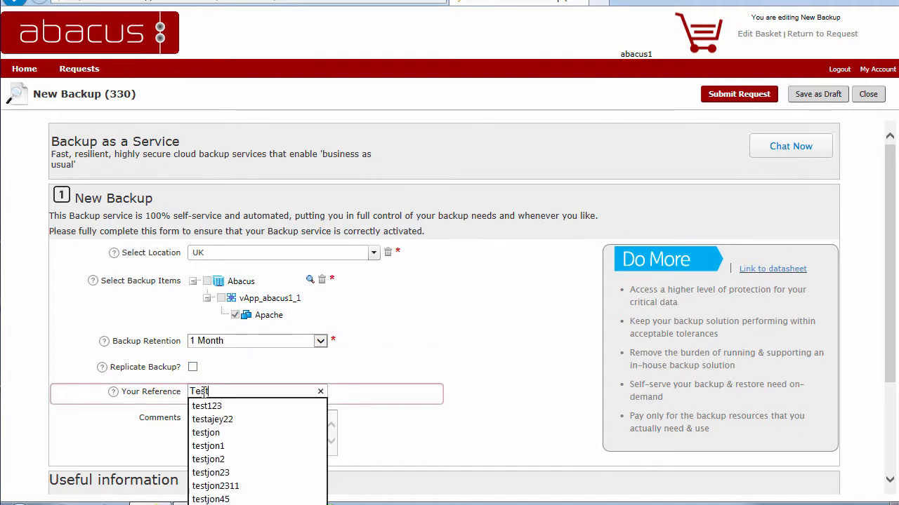
pyautogui.write('345')
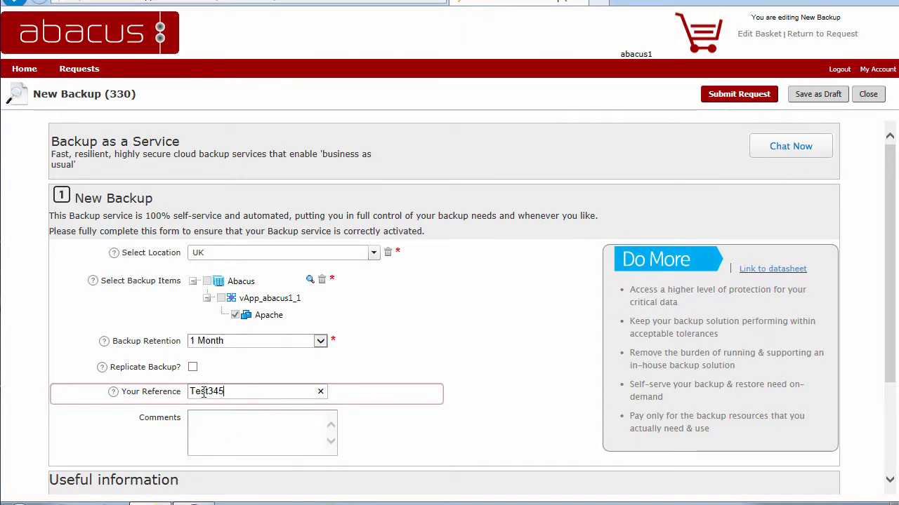
pyautogui.click(213, 426)
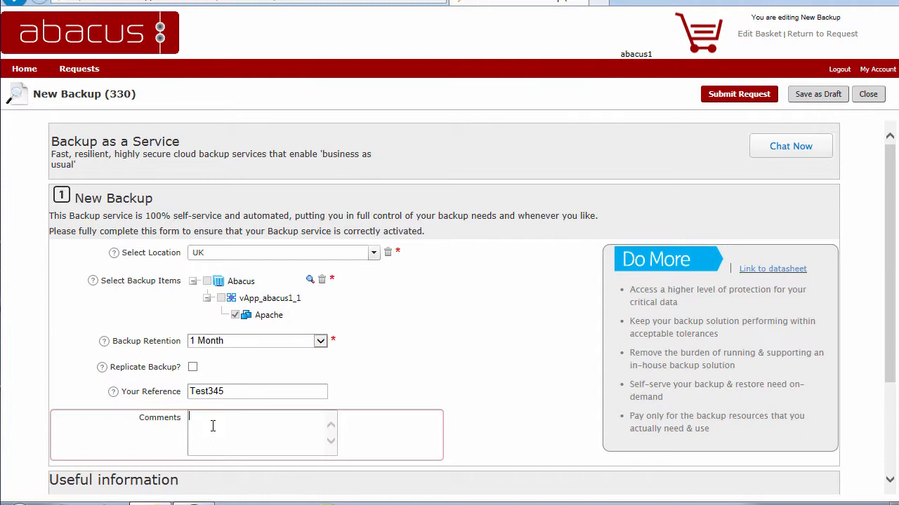
# - Submit the New Backup request and refresh its fulfilment status to follow the workflow's progress
pyautogui.click(737, 98)
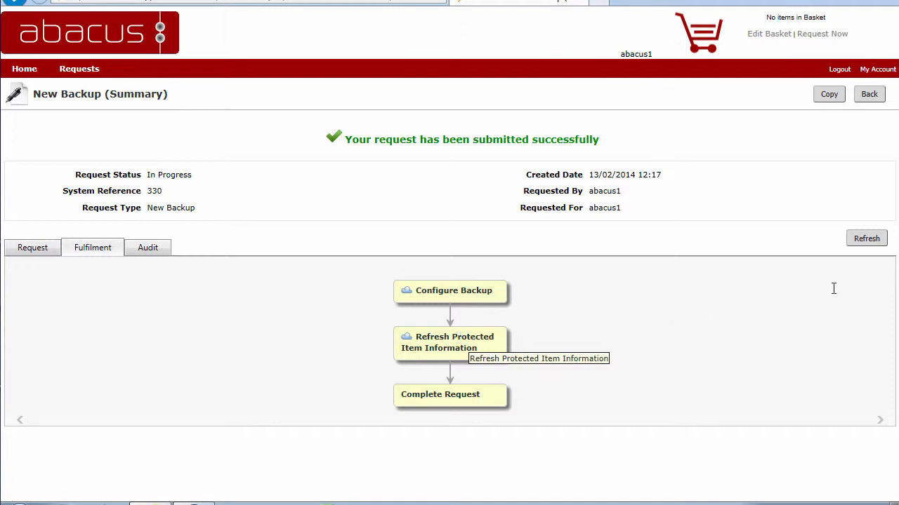
pyautogui.click(866, 241)
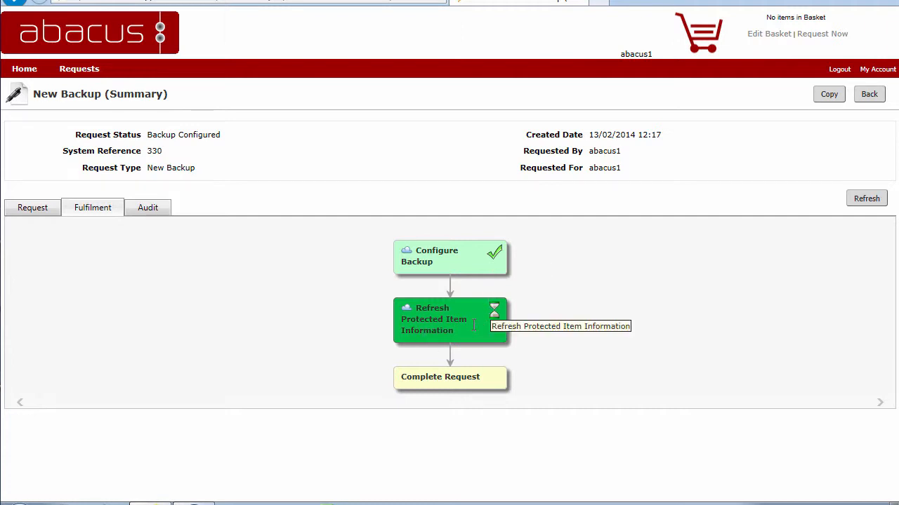
pyautogui.click(857, 202)
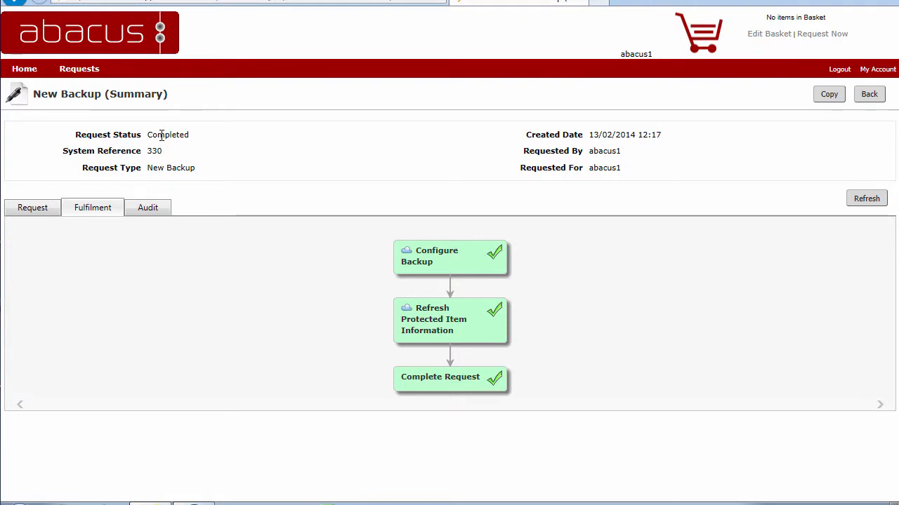
# - Return to the service catalogue and start a Remove Backup request with the location set to UK
pyautogui.click(23, 69)
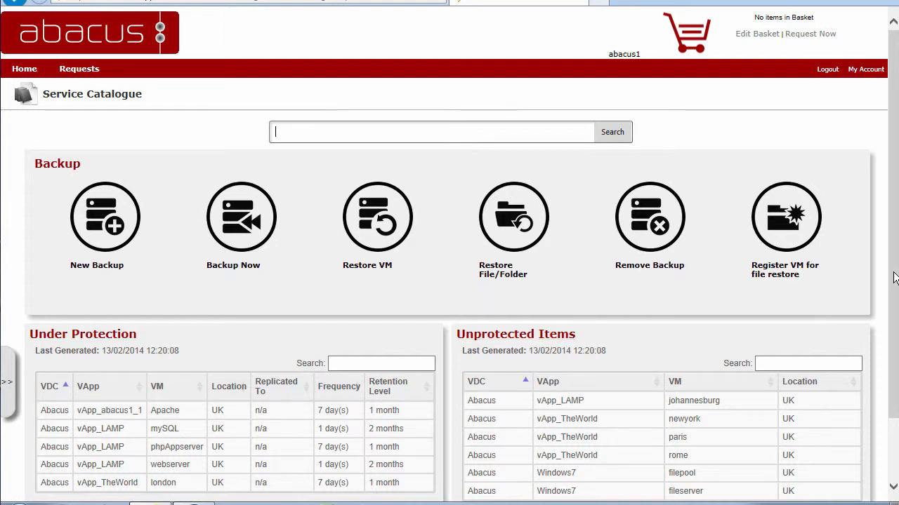
pyautogui.moveTo(895, 278)
pyautogui.mouseDown()
pyautogui.moveTo(894, 366)
pyautogui.moveTo(894, 261)
pyautogui.mouseUp()
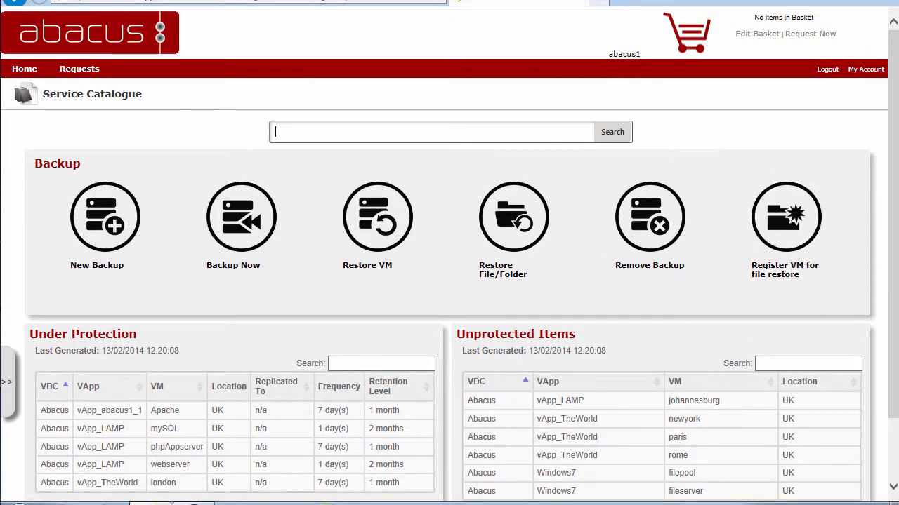
pyautogui.click(652, 232)
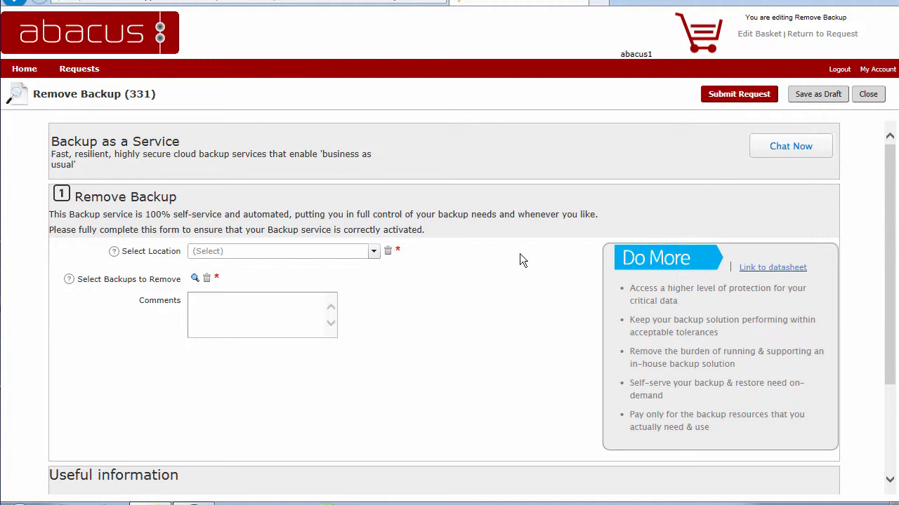
pyautogui.click(372, 254)
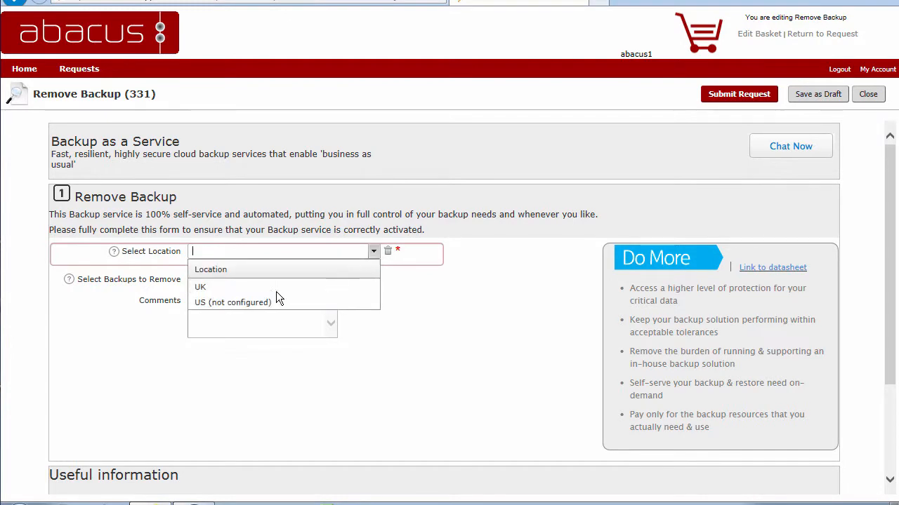
pyautogui.click(198, 289)
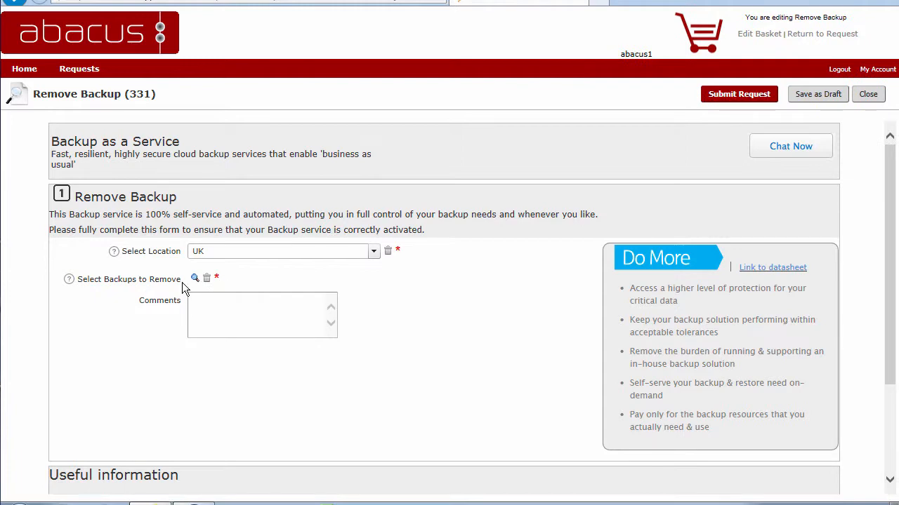
# - Choose the 1-month retention backup of the Apache VM under vApp_abacus1_1 as the backup to remove
pyautogui.click(195, 279)
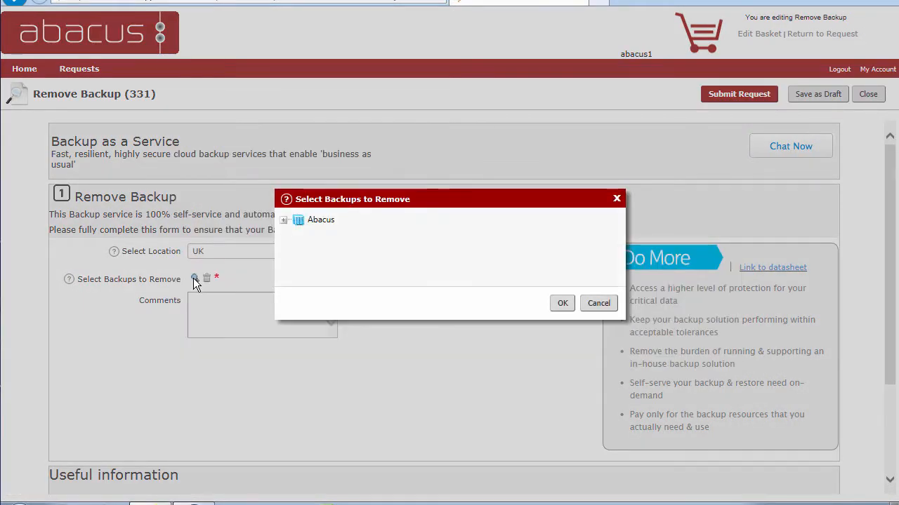
pyautogui.click(284, 220)
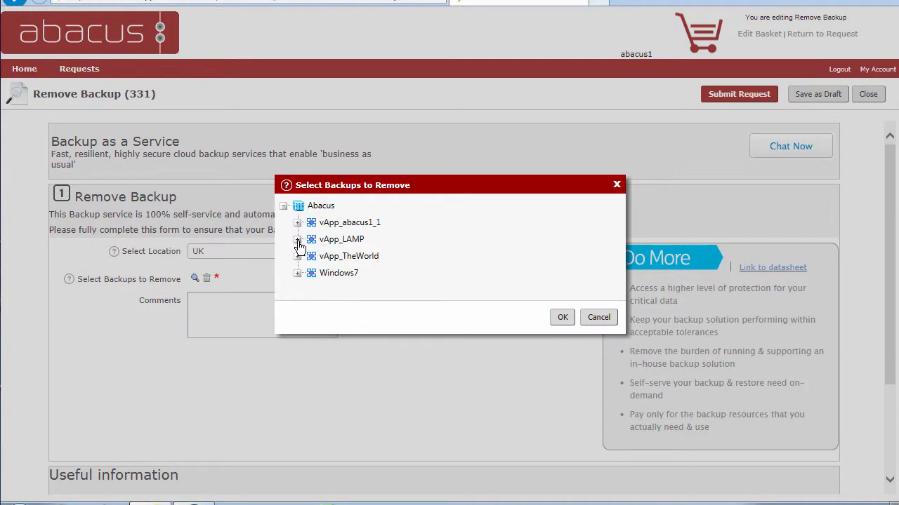
pyautogui.click(296, 240)
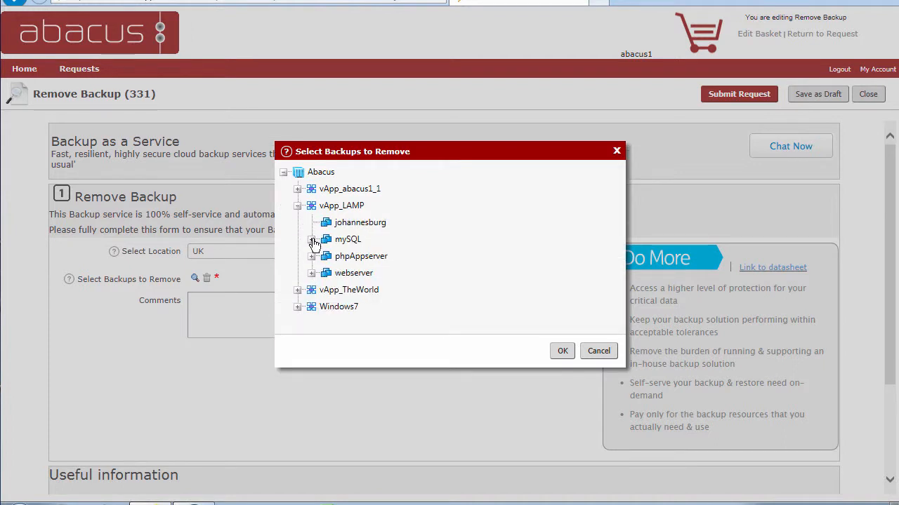
pyautogui.click(312, 241)
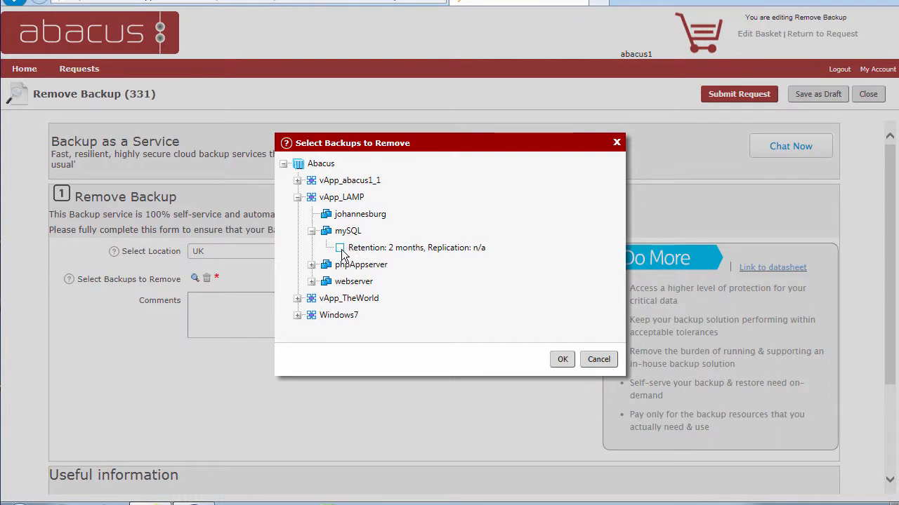
pyautogui.click(298, 182)
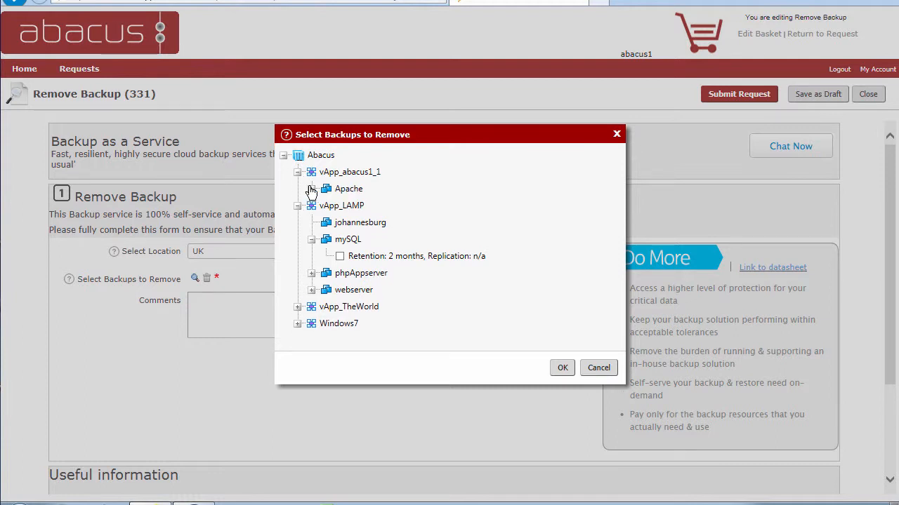
pyautogui.click(311, 189)
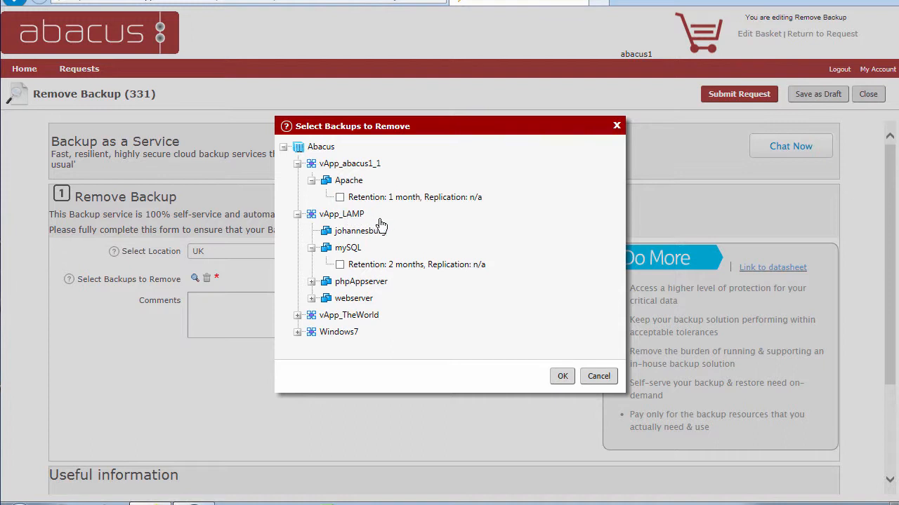
pyautogui.click(339, 197)
pyautogui.click(561, 378)
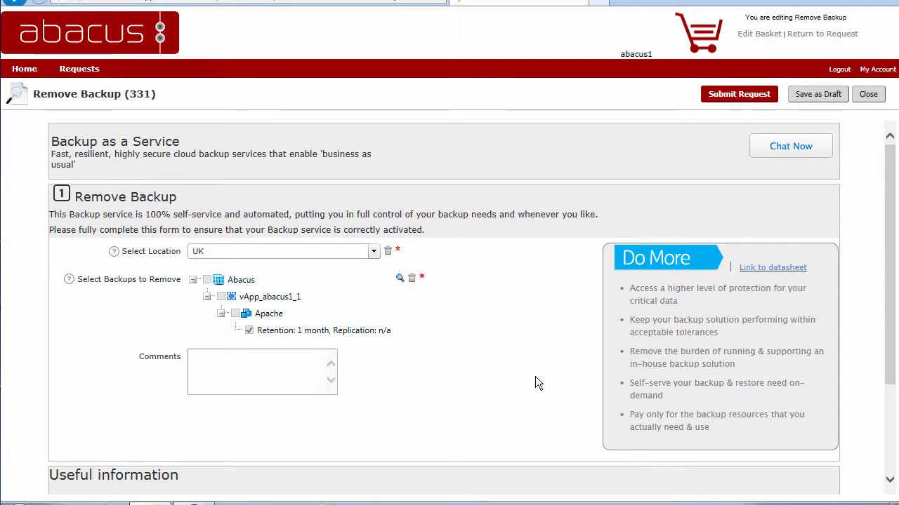
# - Submit the Remove Backup request and refresh its fulfilment status until every workflow stage is complete
pyautogui.click(220, 363)
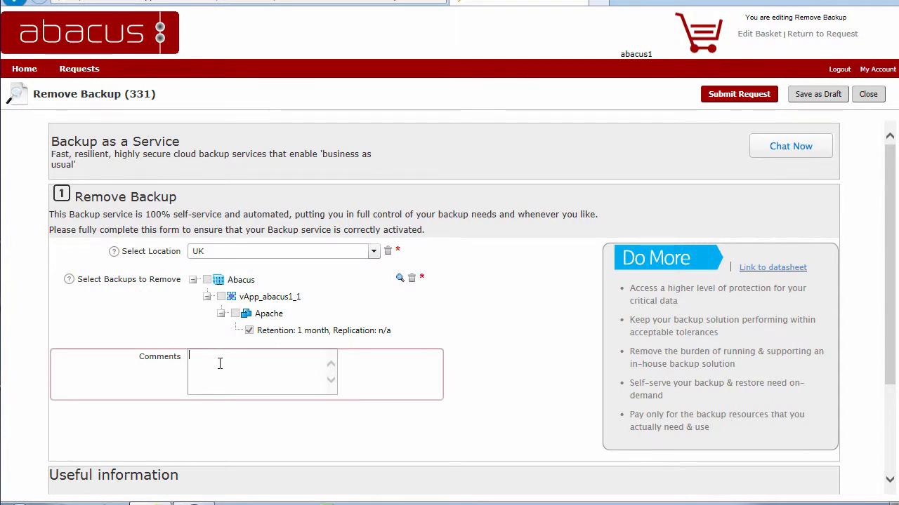
pyautogui.click(734, 95)
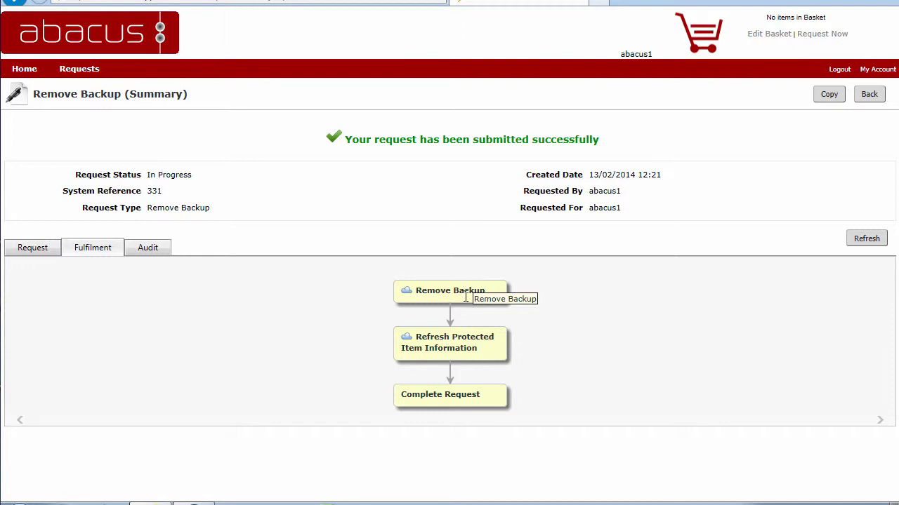
pyautogui.click(869, 240)
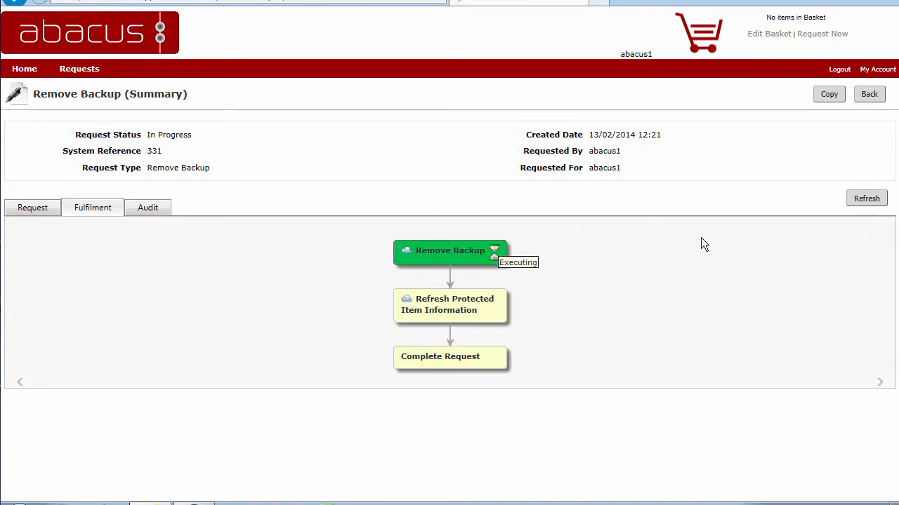
pyautogui.click(867, 199)
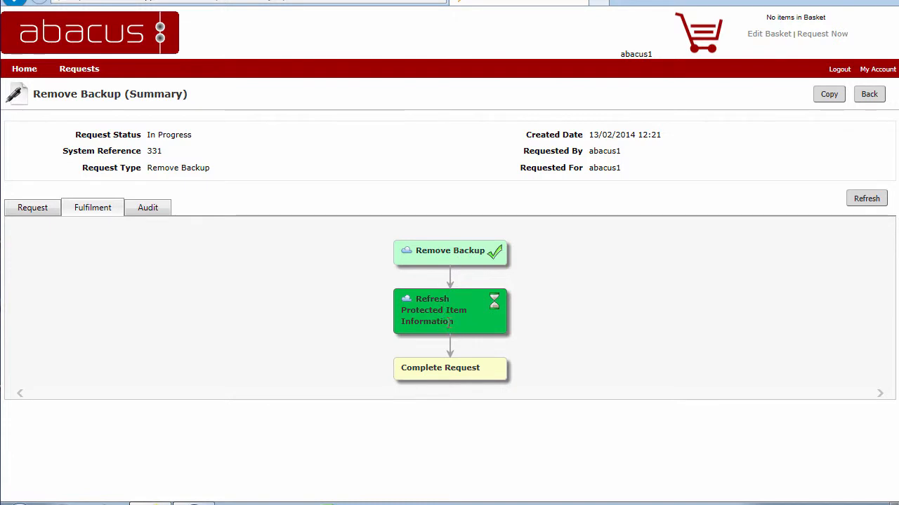
pyautogui.click(868, 200)
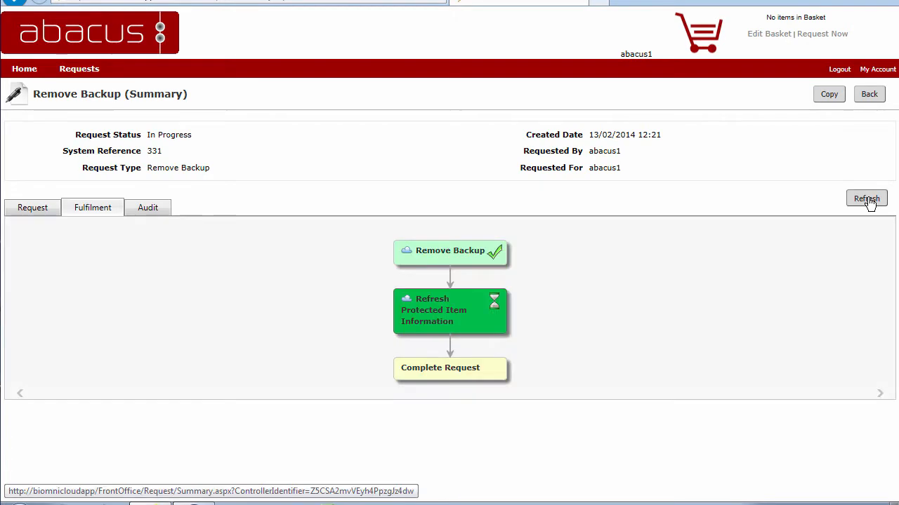
pyautogui.click(869, 200)
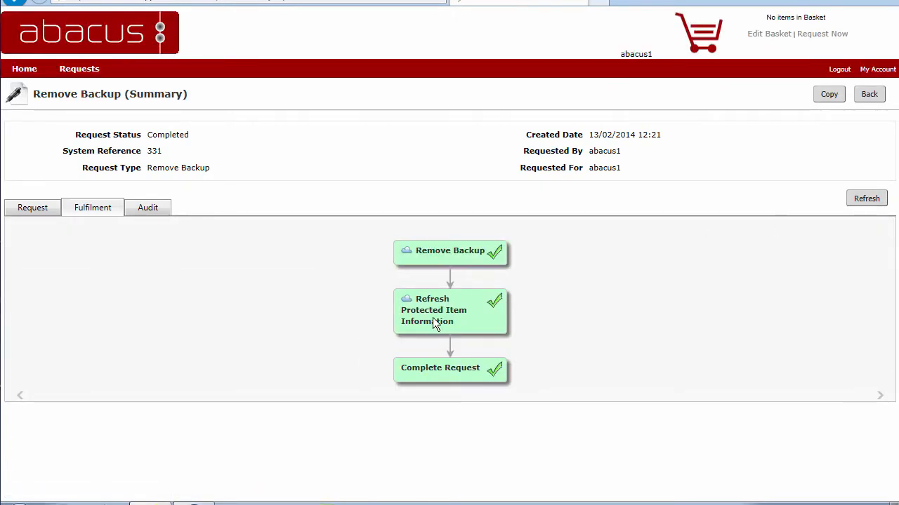
# - Return from the Remove Backup request summary to the service catalogue
pyautogui.click(23, 68)
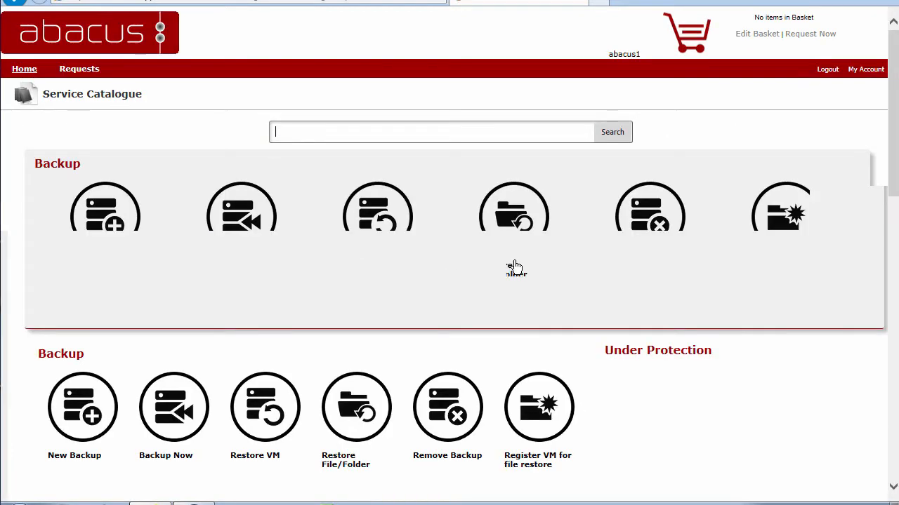